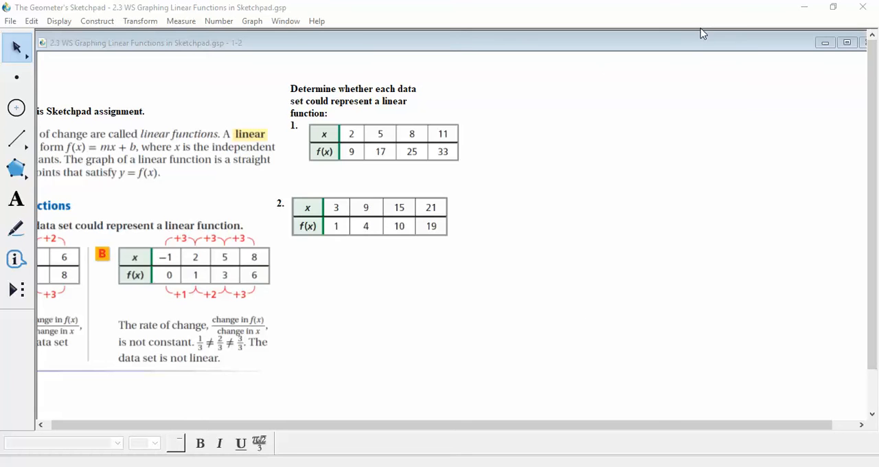
Maximize the worksheet's document window so it fills the workspace
{"action": "double_click", "coordinate": [763, 47]}
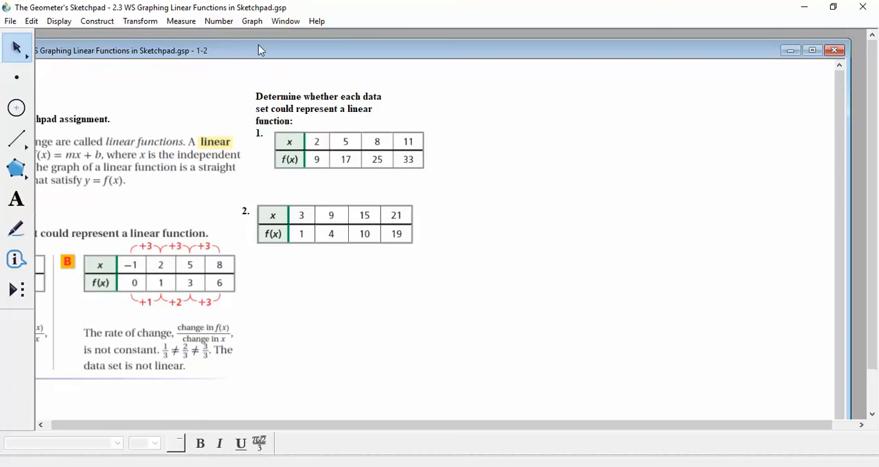
{"action": "left_click_drag", "start_coordinate": [259, 49], "coordinate": [224, 55]}
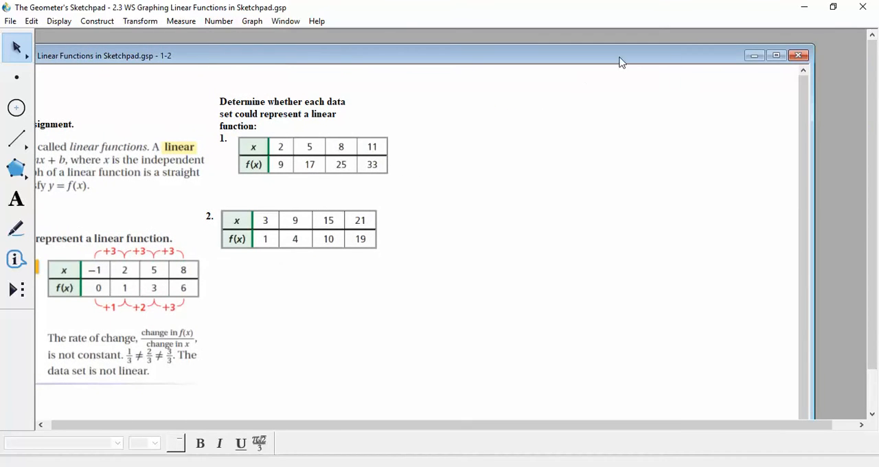
{"action": "left_click", "coordinate": [775, 57]}
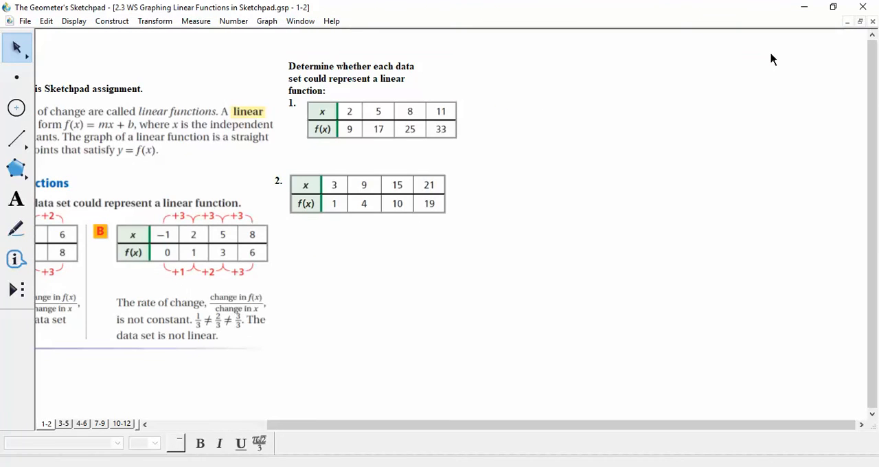
Look through worksheet pages 3-5, 4-6, 7-9 and 10-12, and return to page 1-2
{"action": "left_click", "coordinate": [64, 424]}
{"action": "left_click", "coordinate": [82, 423]}
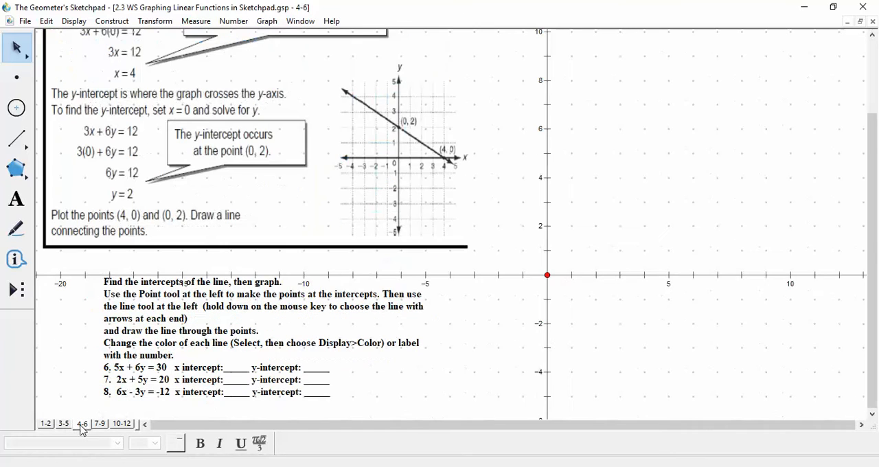
{"action": "left_click", "coordinate": [100, 424]}
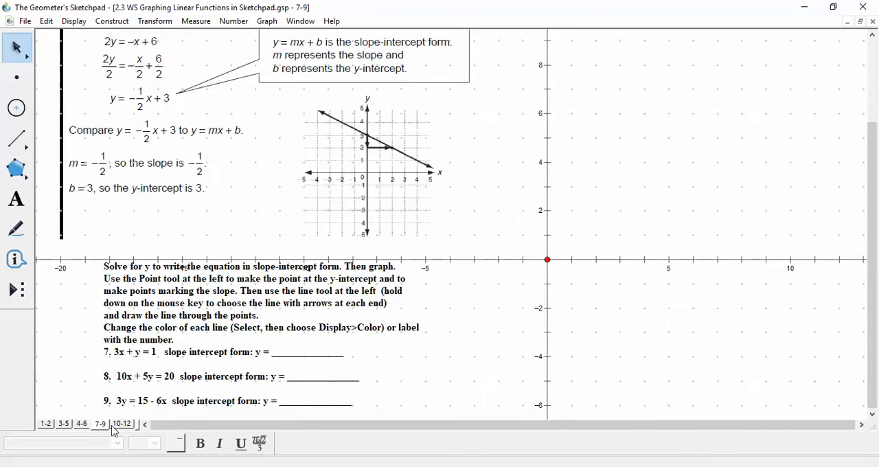
{"action": "left_click", "coordinate": [122, 425]}
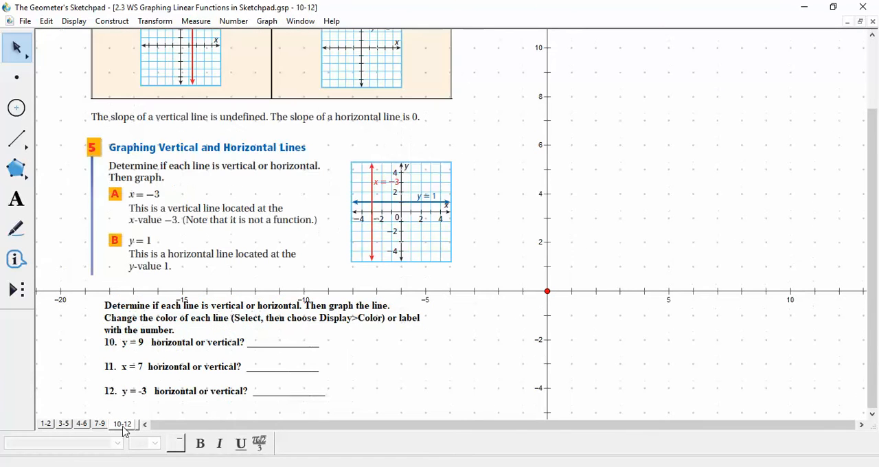
{"action": "left_click", "coordinate": [44, 426]}
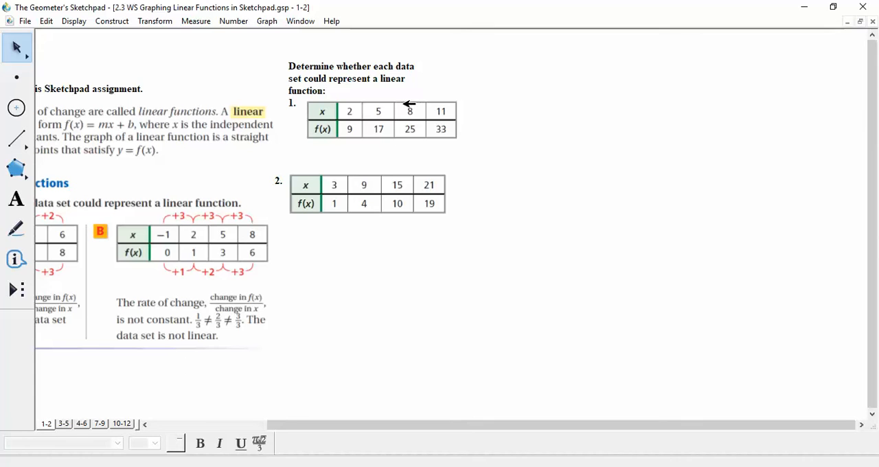
Try a text caption reading "yes or mp" beneath the problem 1 table and erase its text
{"action": "left_click", "coordinate": [16, 207]}
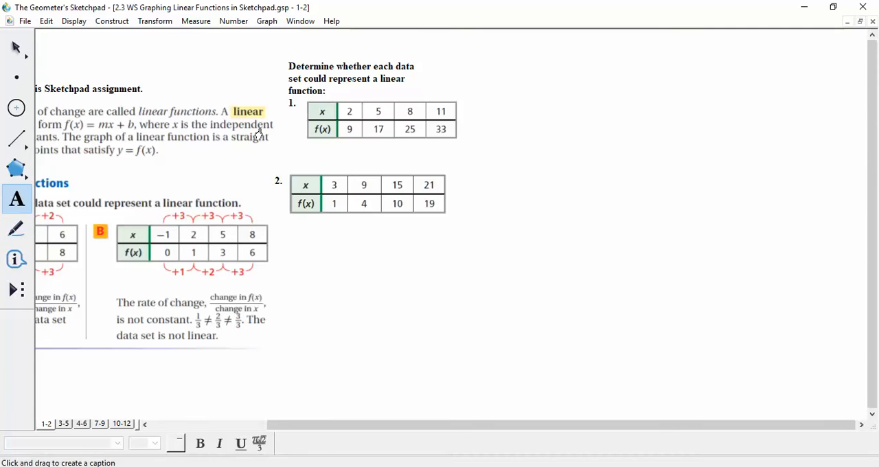
{"action": "left_click_drag", "start_coordinate": [295, 141], "coordinate": [464, 165]}
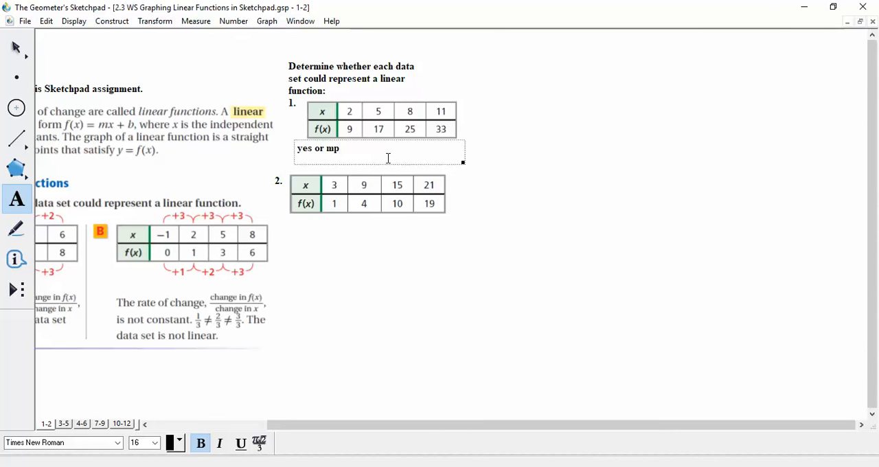
{"action": "type", "text": "yes or mp"}
{"action": "key", "text": "BackSpace"}
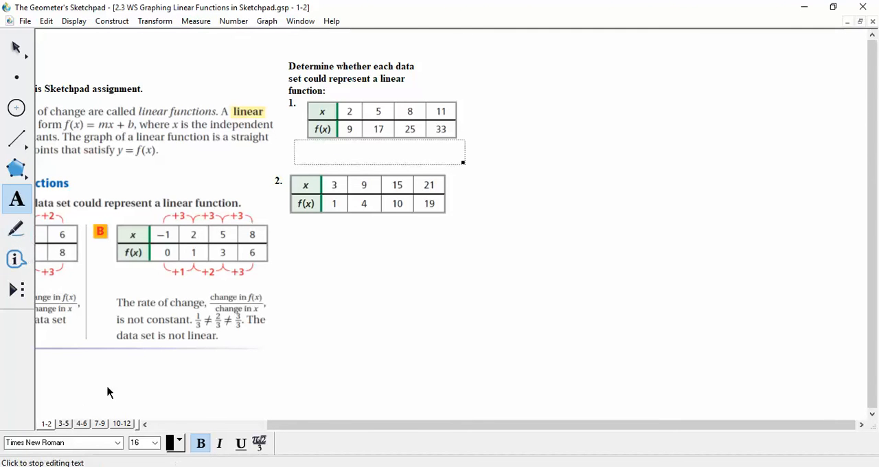
On page 7-9, enter -3x+1 as the slope-intercept form of problem 7
{"action": "left_click", "coordinate": [65, 425]}
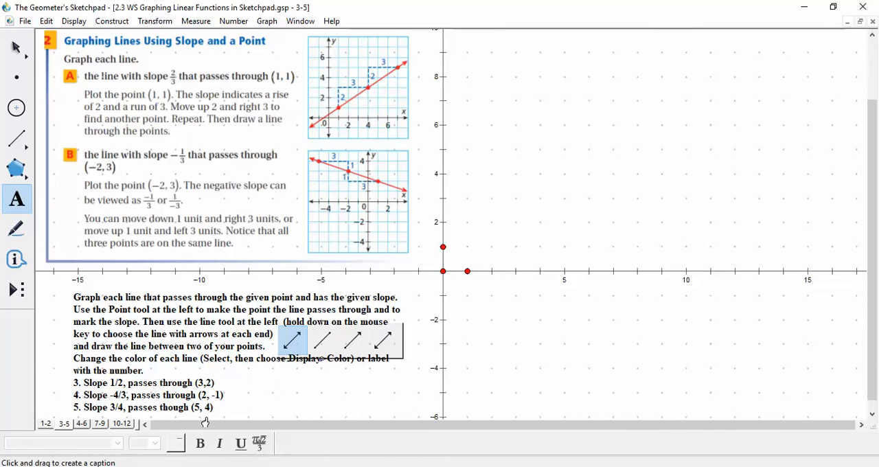
{"action": "left_click", "coordinate": [83, 424]}
{"action": "left_click", "coordinate": [99, 425]}
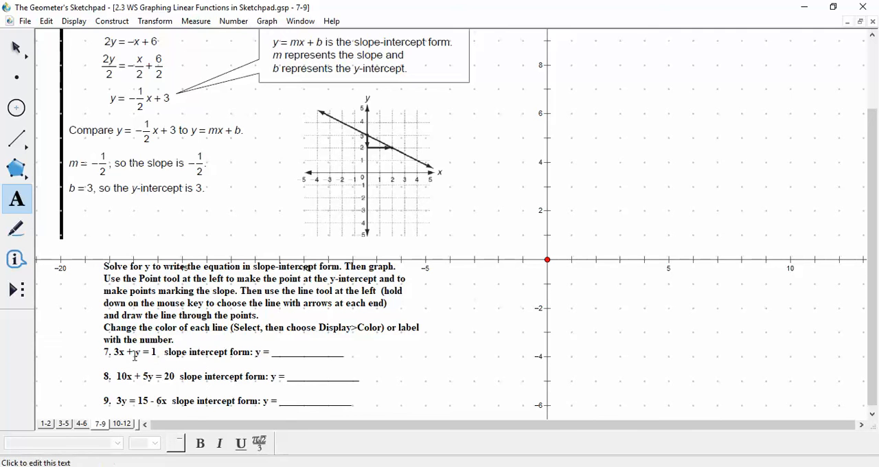
{"action": "left_click", "coordinate": [270, 355]}
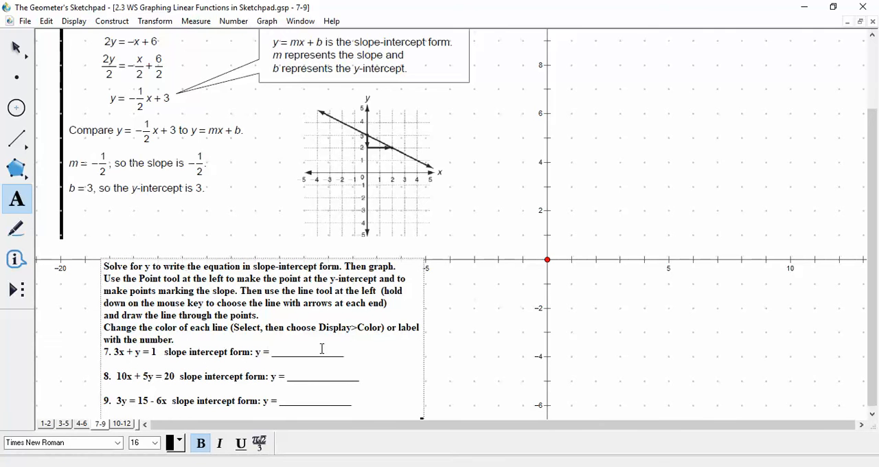
{"action": "type", "text": "-3"}
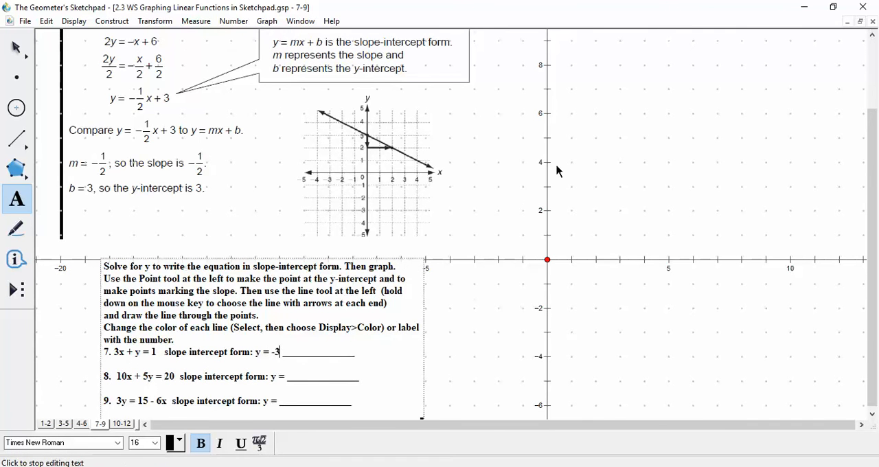
{"action": "type", "text": "x+1"}
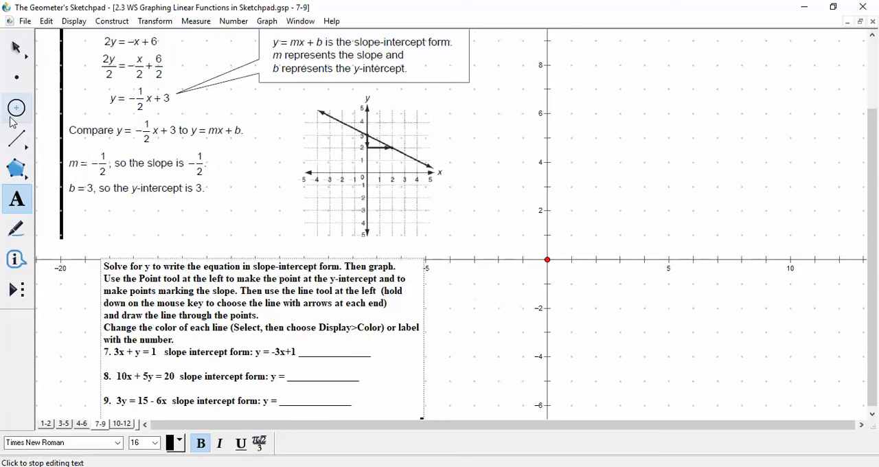
Construct points at (0, 1) and about (1.3, -2) on the grid, and draw a double-arrowed line through them
{"action": "left_click", "coordinate": [17, 79]}
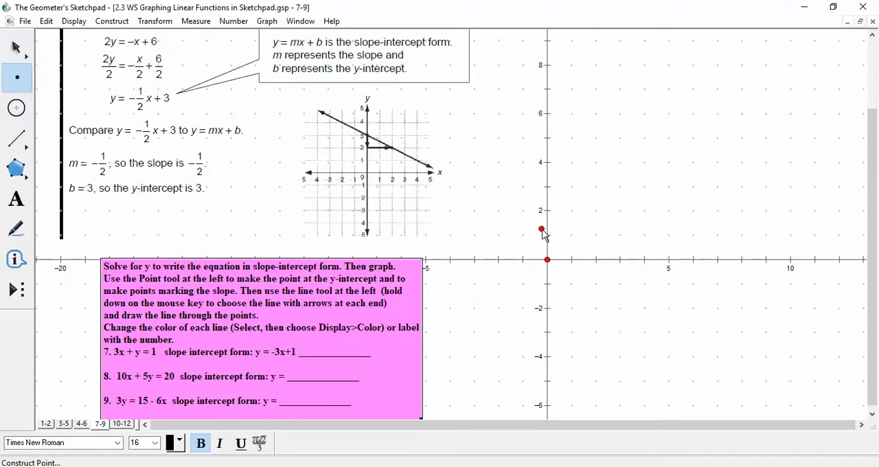
{"action": "left_click", "coordinate": [548, 235]}
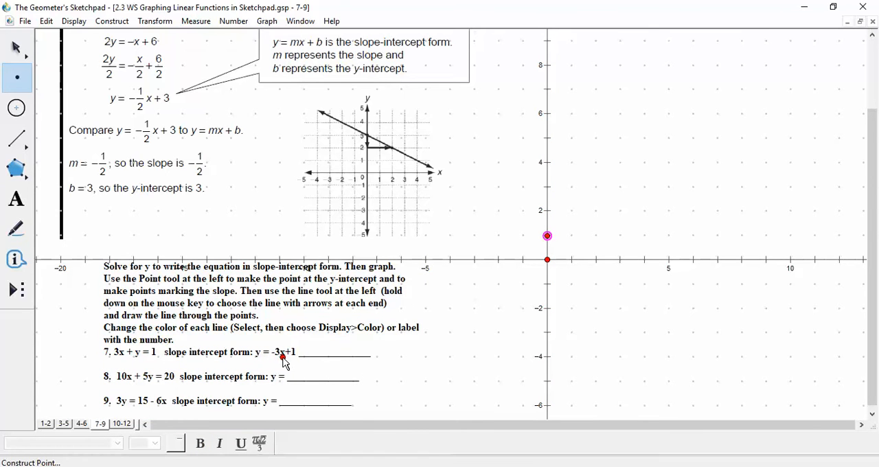
{"action": "left_click_drag", "start_coordinate": [549, 278], "coordinate": [580, 313]}
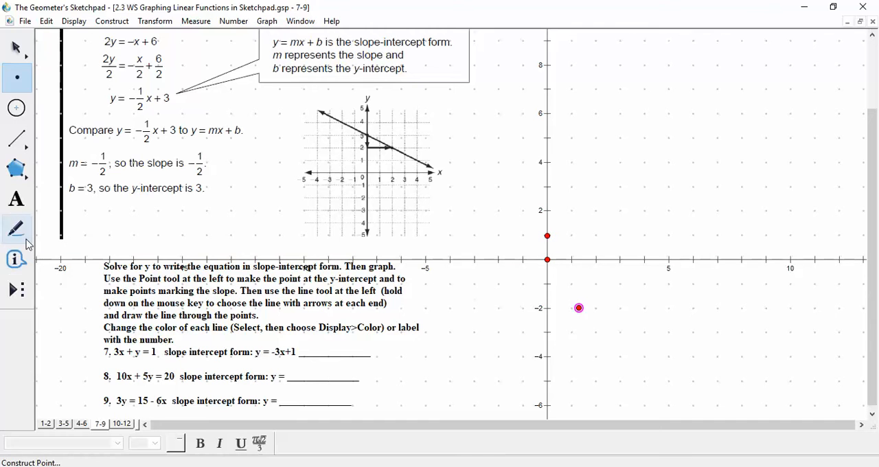
{"action": "left_click_drag", "start_coordinate": [22, 146], "coordinate": [79, 148]}
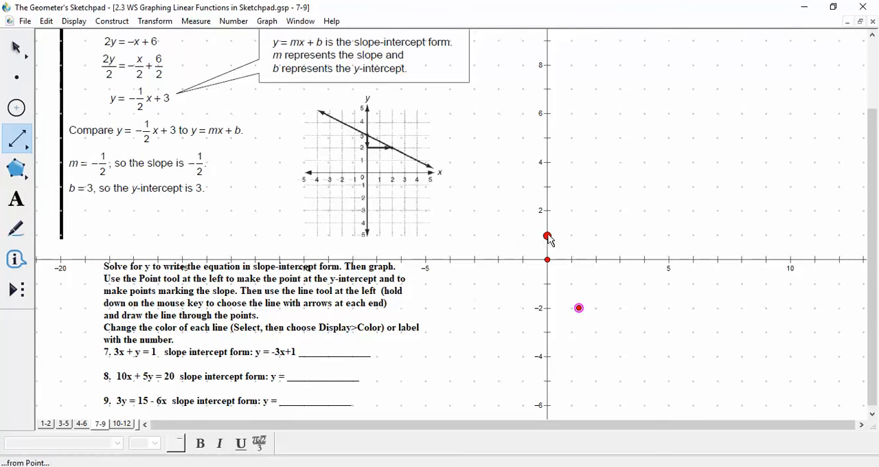
{"action": "left_click_drag", "start_coordinate": [548, 236], "coordinate": [579, 309]}
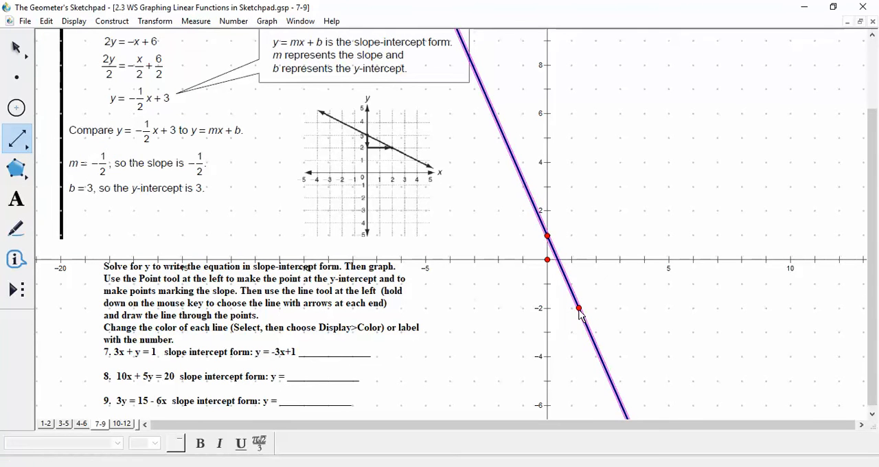
Plot the new function f(x) = -3x + 1 on the coordinate grid to check the drawn line
{"action": "left_click", "coordinate": [265, 22]}
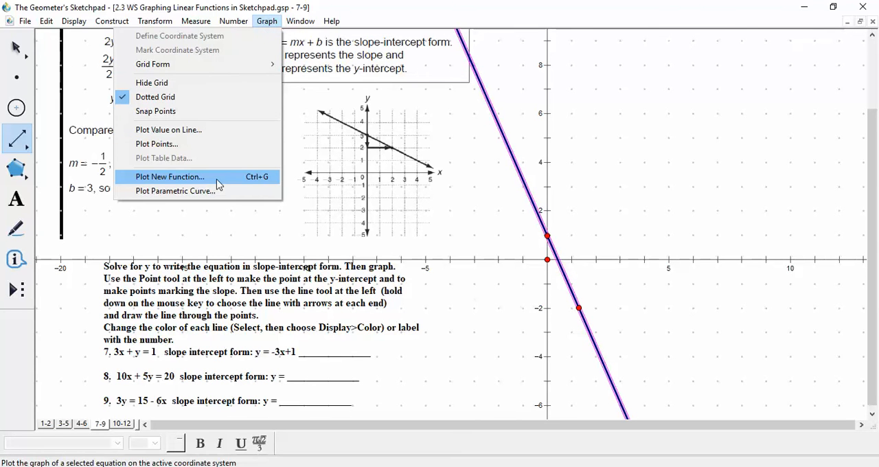
{"action": "left_click", "coordinate": [176, 181]}
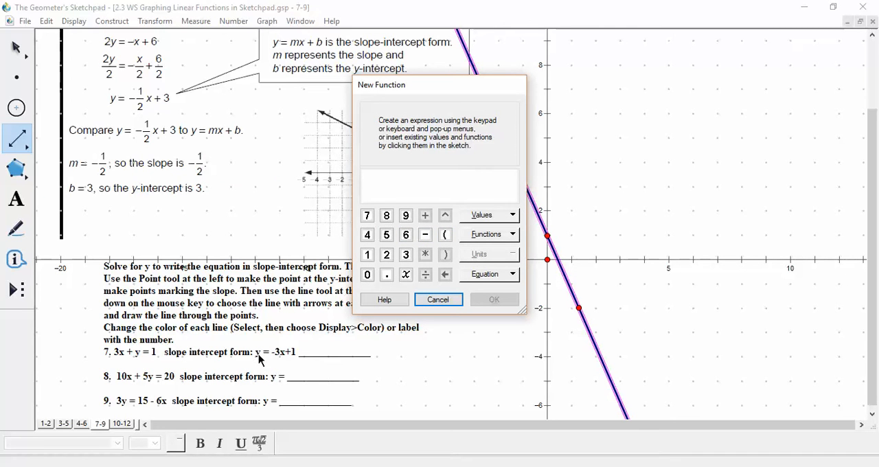
{"action": "left_click", "coordinate": [425, 235]}
{"action": "left_click", "coordinate": [406, 256]}
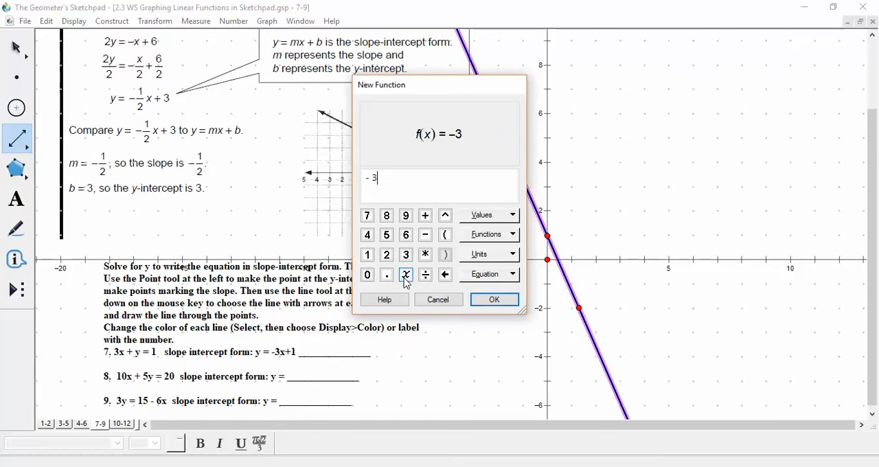
{"action": "left_click", "coordinate": [409, 276]}
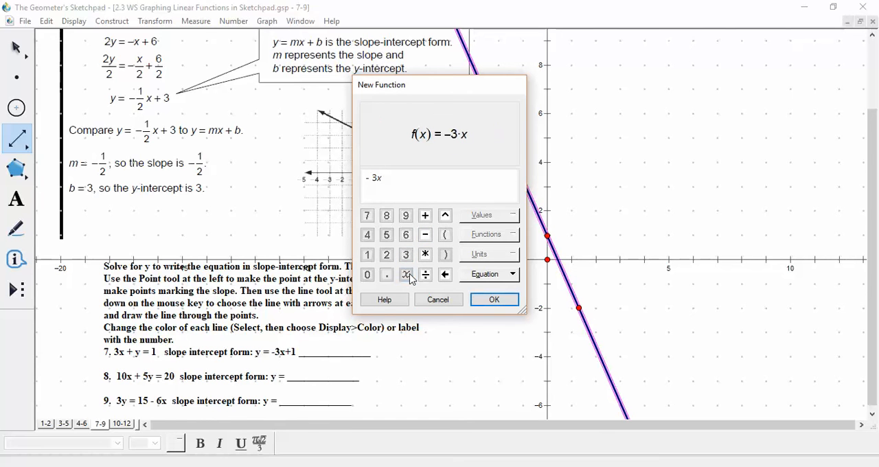
{"action": "left_click", "coordinate": [425, 216]}
{"action": "left_click", "coordinate": [368, 257]}
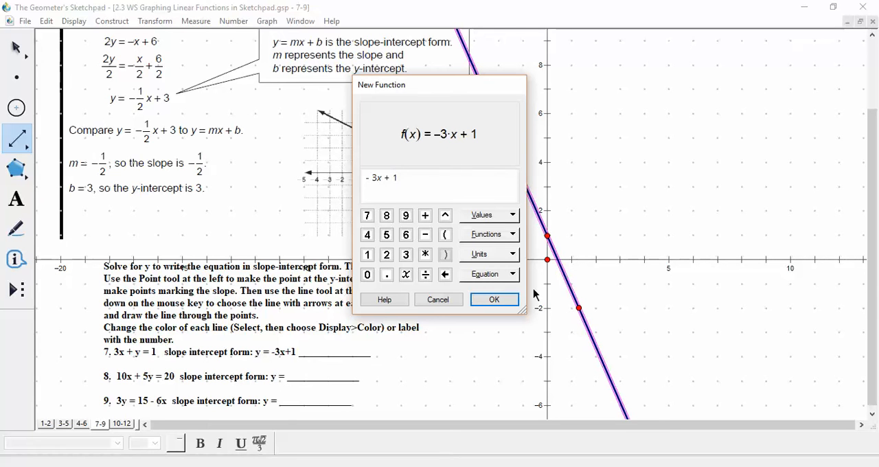
{"action": "left_click", "coordinate": [494, 300]}
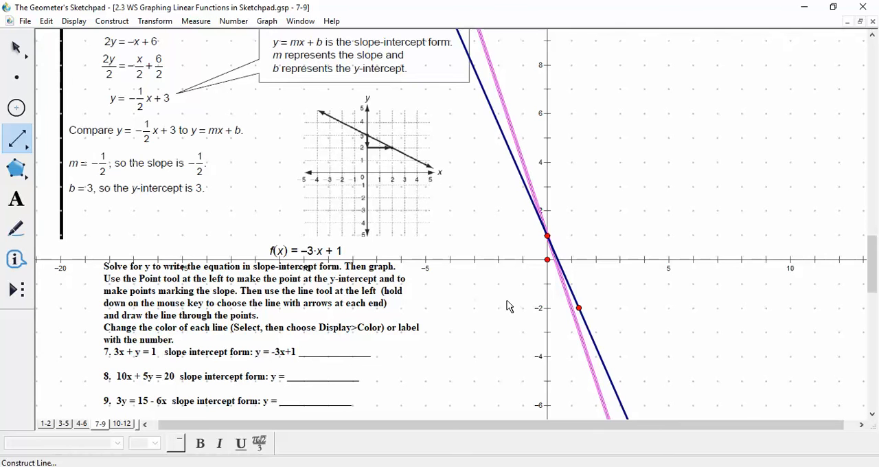
Move the line's lower point to about (1, -2) so the drawn line coincides with the plotted function
{"action": "left_click", "coordinate": [579, 307]}
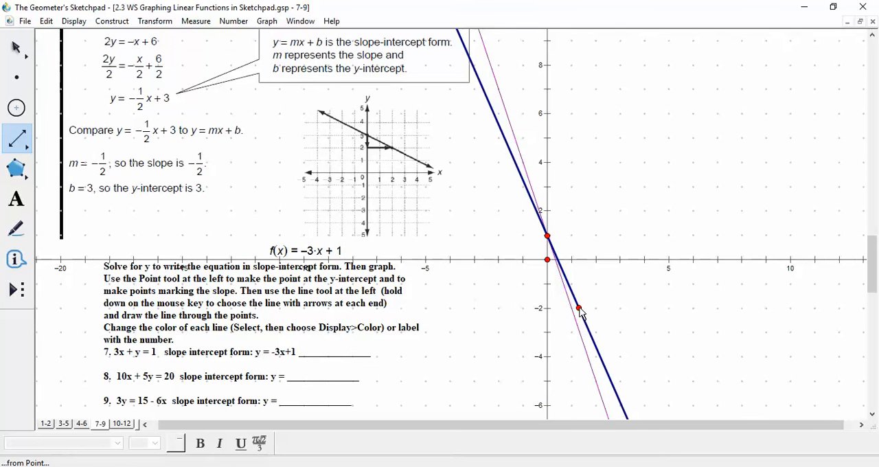
{"action": "left_click", "coordinate": [579, 309]}
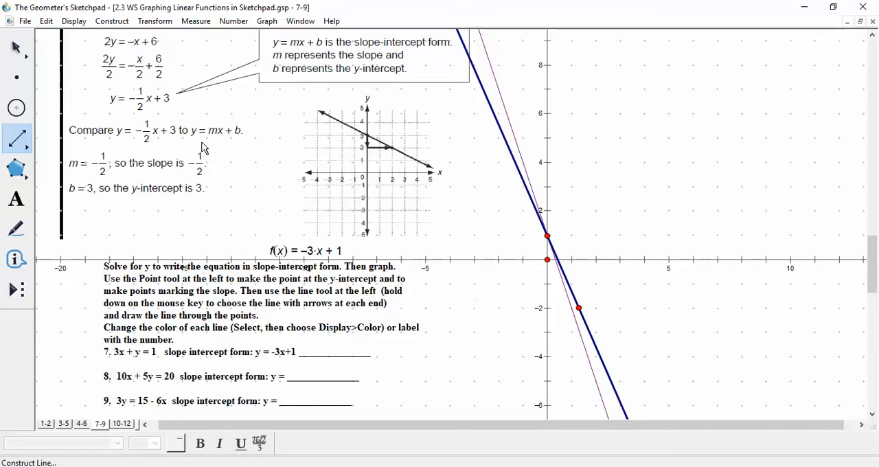
{"action": "left_click", "coordinate": [17, 48]}
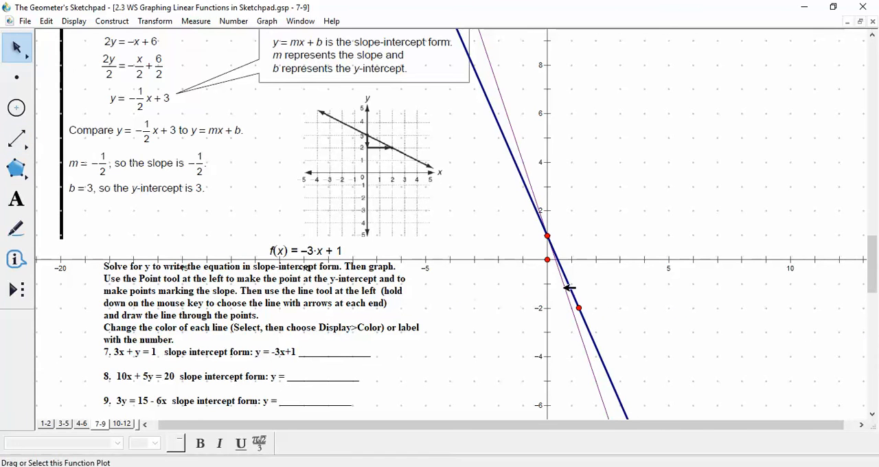
{"action": "left_click_drag", "start_coordinate": [581, 308], "coordinate": [574, 311]}
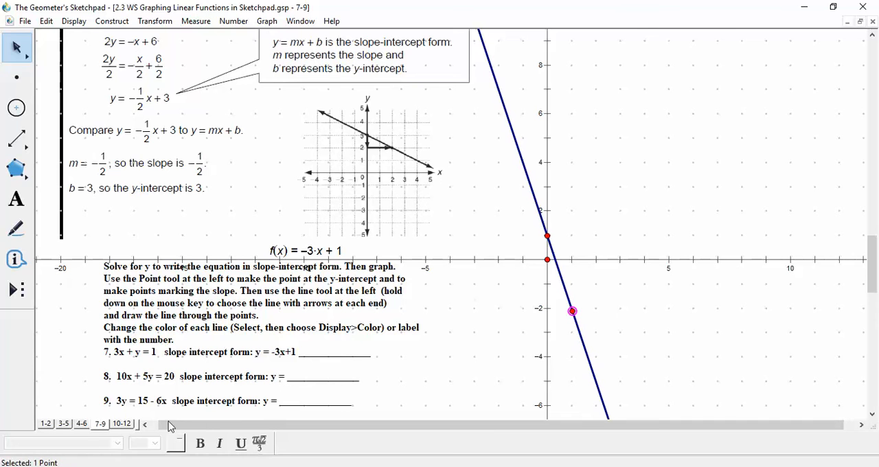
On page 4-6, enter -6 in the x-intercept blank of problem 6
{"action": "left_click", "coordinate": [87, 424]}
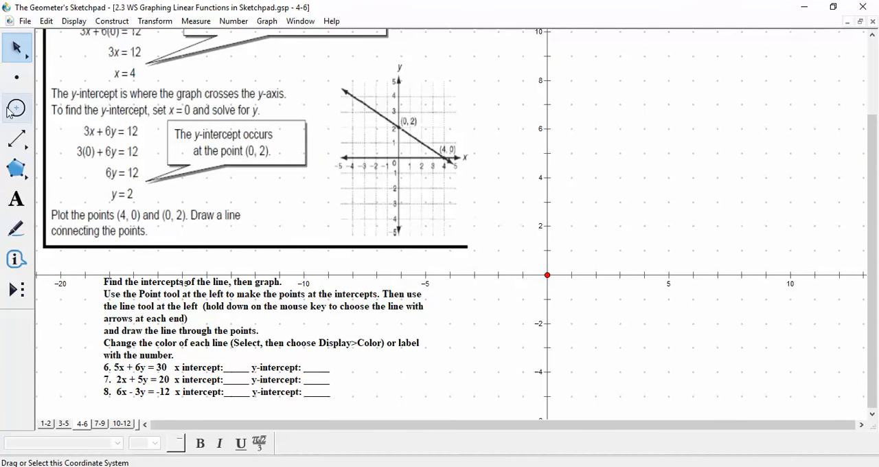
{"action": "left_click_drag", "start_coordinate": [24, 151], "coordinate": [117, 153]}
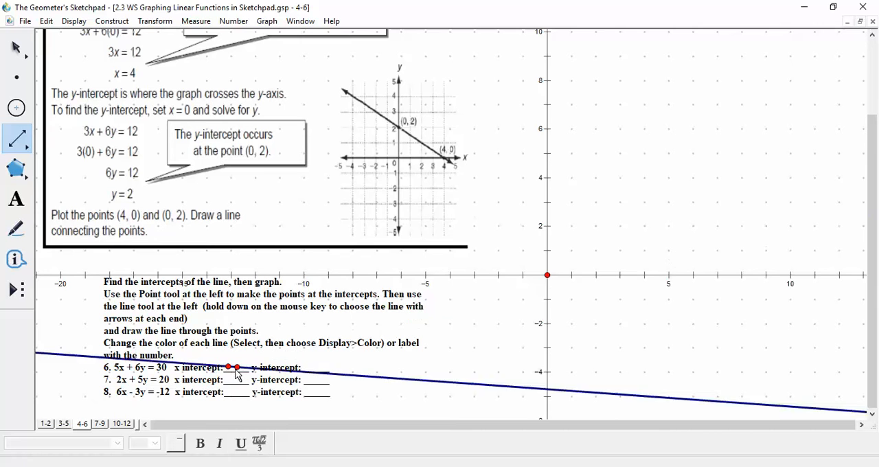
{"action": "left_click", "coordinate": [237, 367]}
{"action": "left_click", "coordinate": [23, 204]}
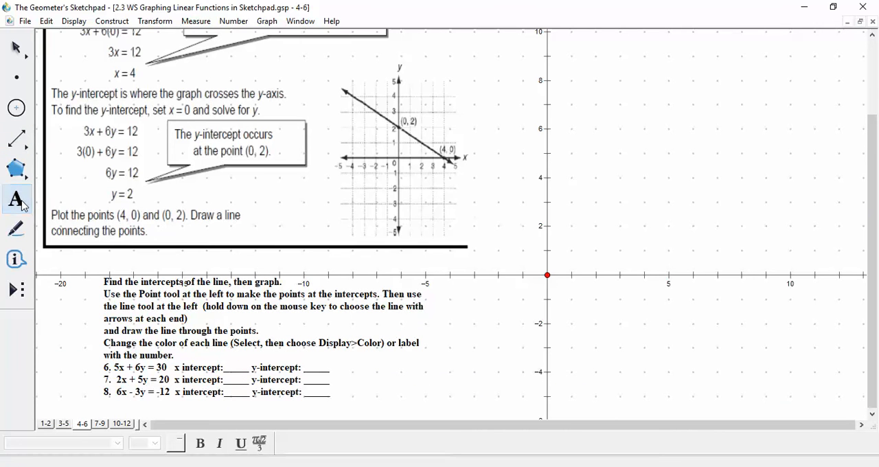
{"action": "left_click", "coordinate": [226, 369]}
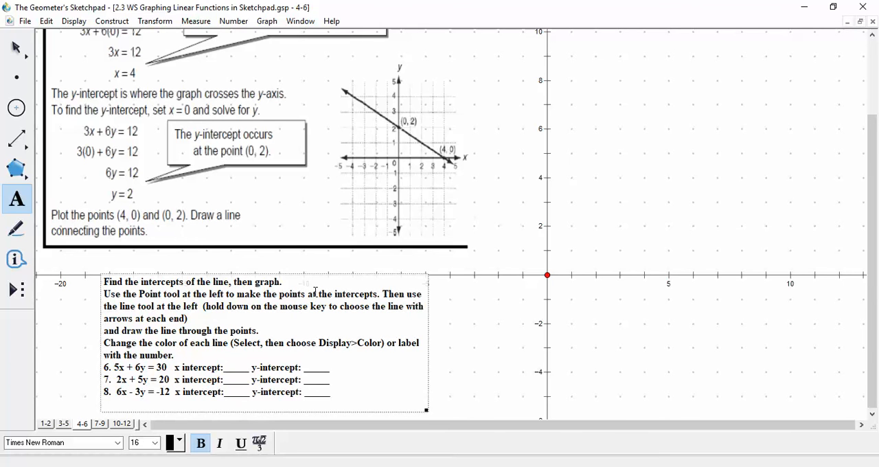
{"action": "type", "text": "-6"}
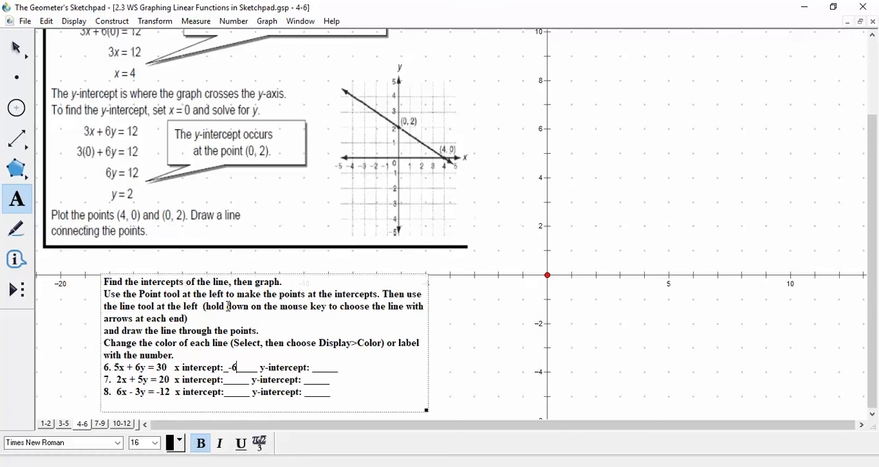
Replace the x-intercept of problem 6 with 6 and enter 5 in its y-intercept blank
{"action": "key", "text": "BackSpace"}
{"action": "key", "text": "BackSpace"}
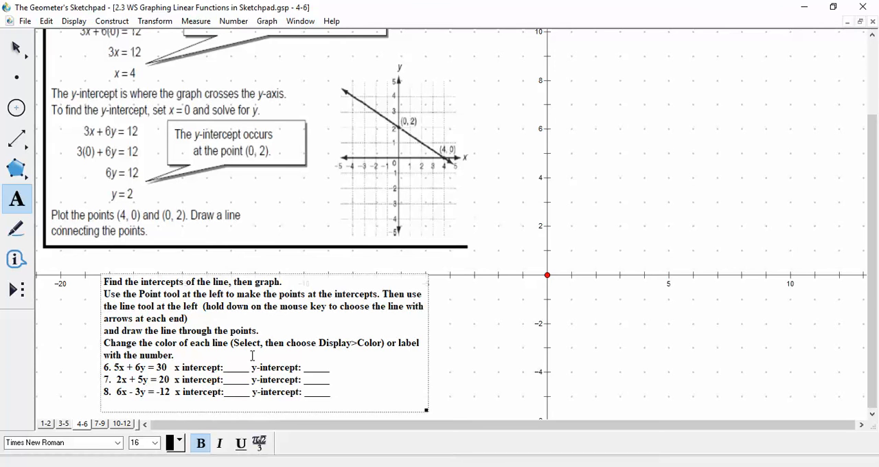
{"action": "type", "text": "6"}
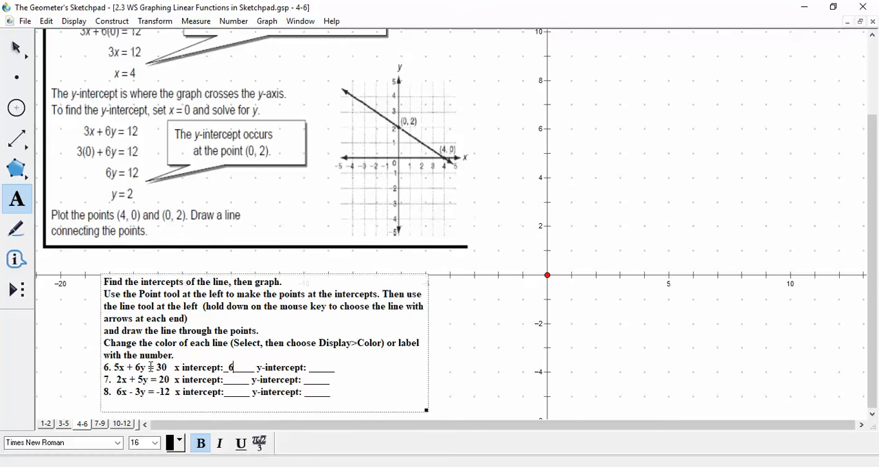
{"action": "left_click", "coordinate": [325, 366]}
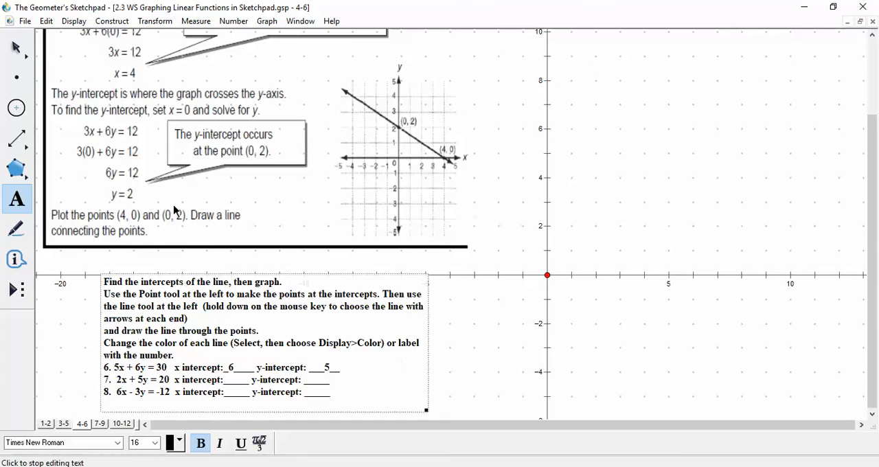
Construct the intercept points of problem 6 at (6, 0) and (0, 5) on the coordinate grid
{"action": "left_click", "coordinate": [18, 83]}
{"action": "left_click", "coordinate": [521, 205]}
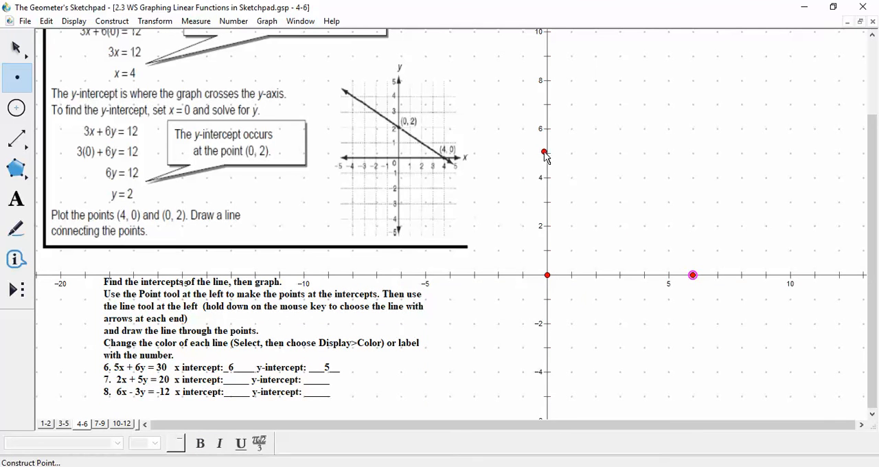
{"action": "left_click", "coordinate": [547, 154]}
Select both intercept points, (0, 5) and (6, 0), and construct a line through them
{"action": "left_click", "coordinate": [16, 48]}
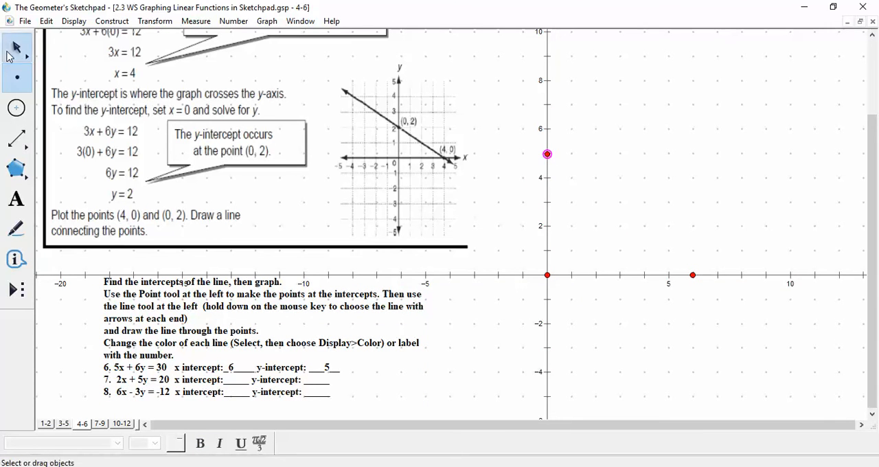
{"action": "left_click", "coordinate": [694, 276]}
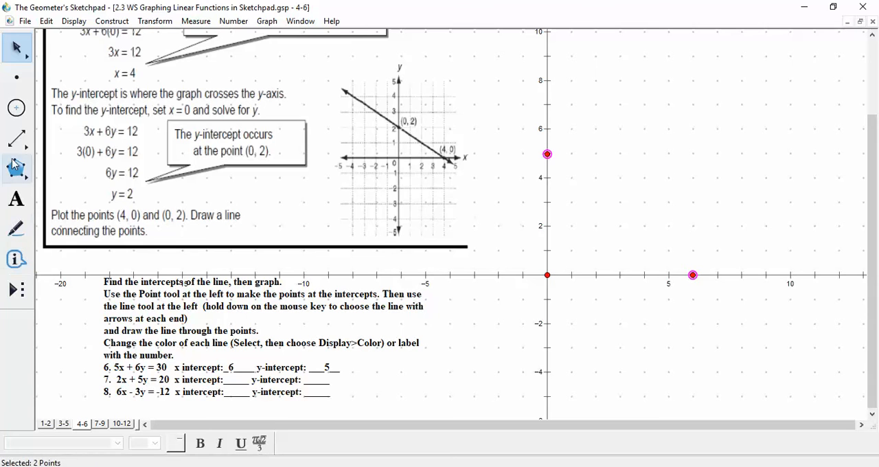
{"action": "left_click", "coordinate": [110, 22]}
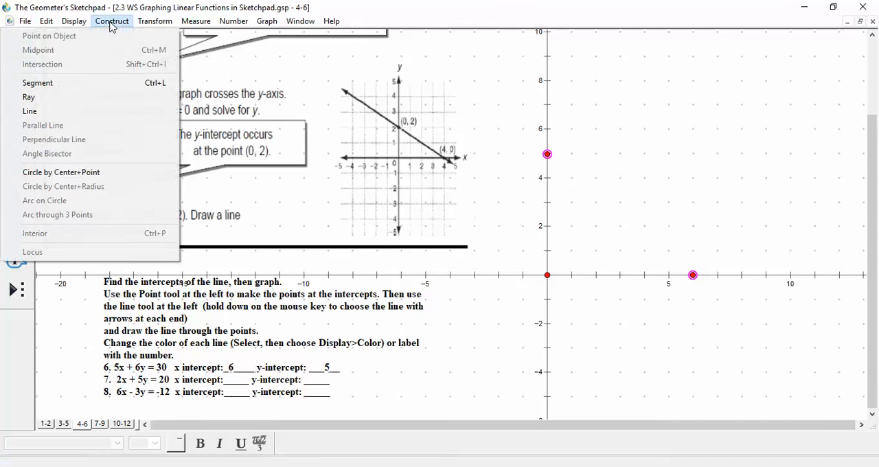
{"action": "left_click", "coordinate": [114, 117]}
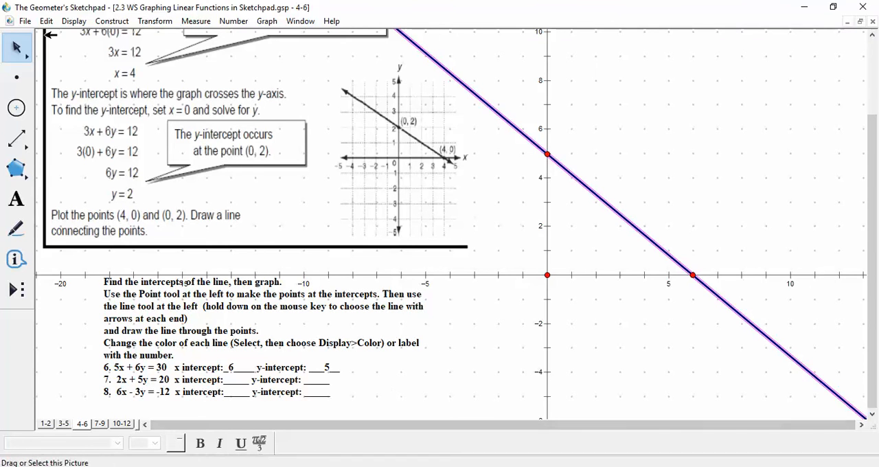
{"action": "left_click", "coordinate": [26, 22]}
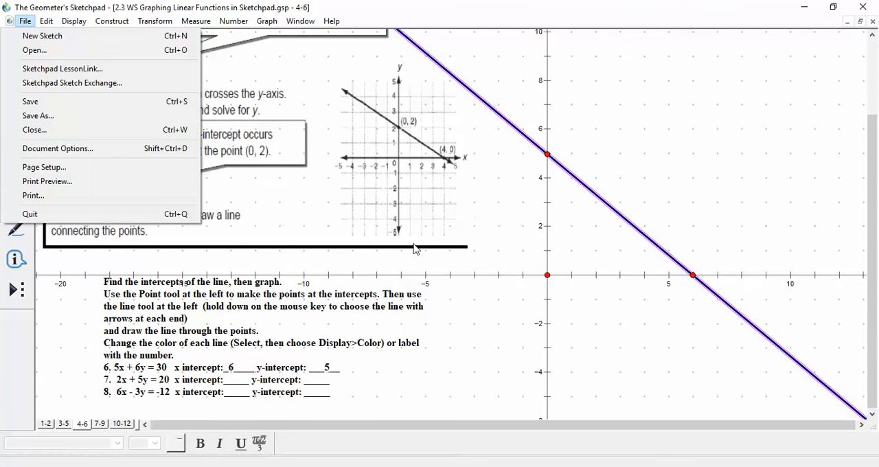
{"action": "left_click", "coordinate": [415, 370]}
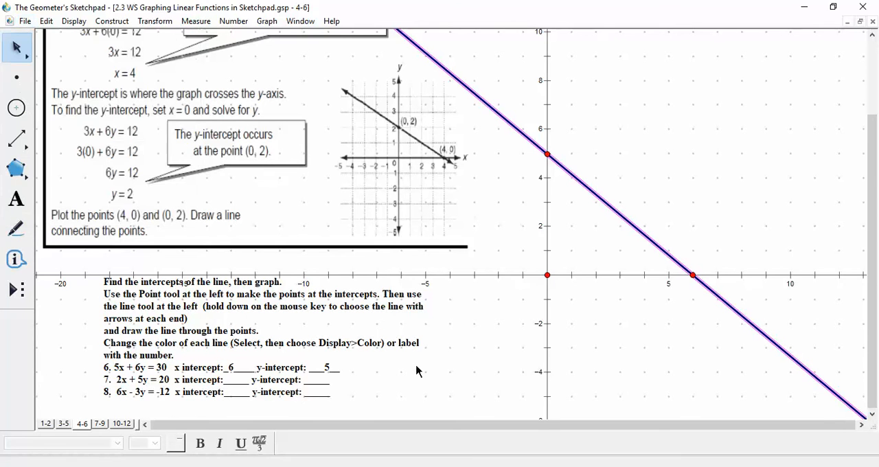